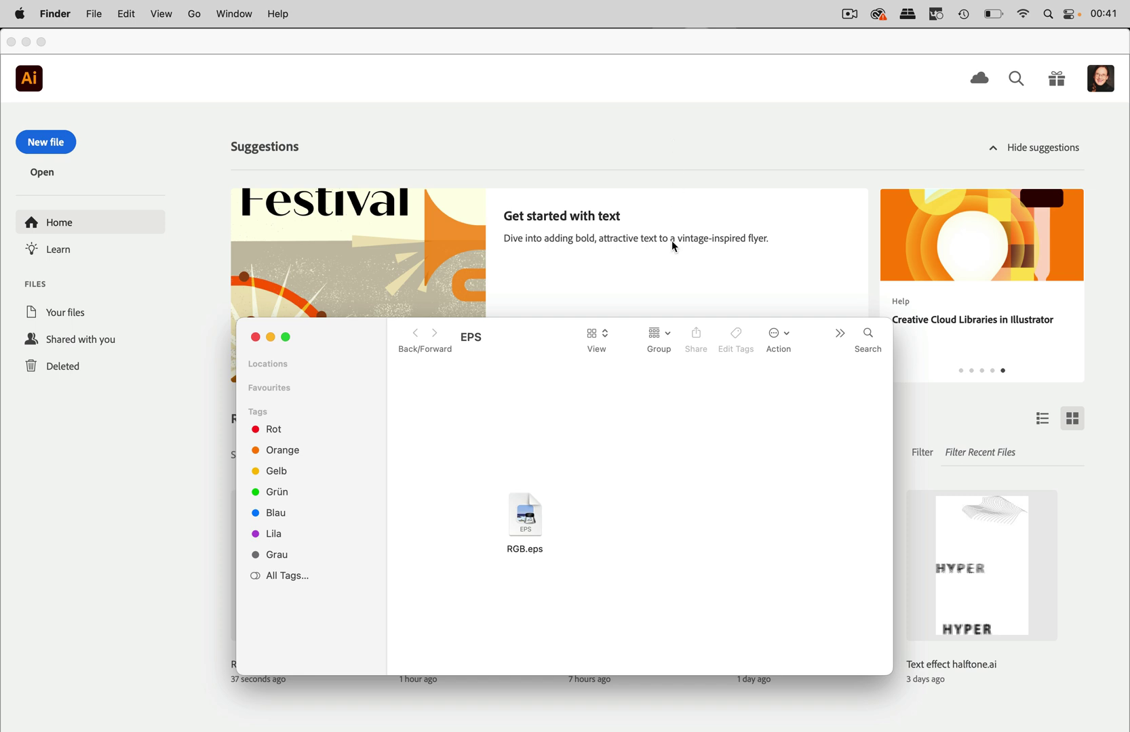
# Open RGB.eps from Finder's EPS folder in Illustrator, showing magenta, orange, green and cyan squares.
pyautogui.click(533, 524)
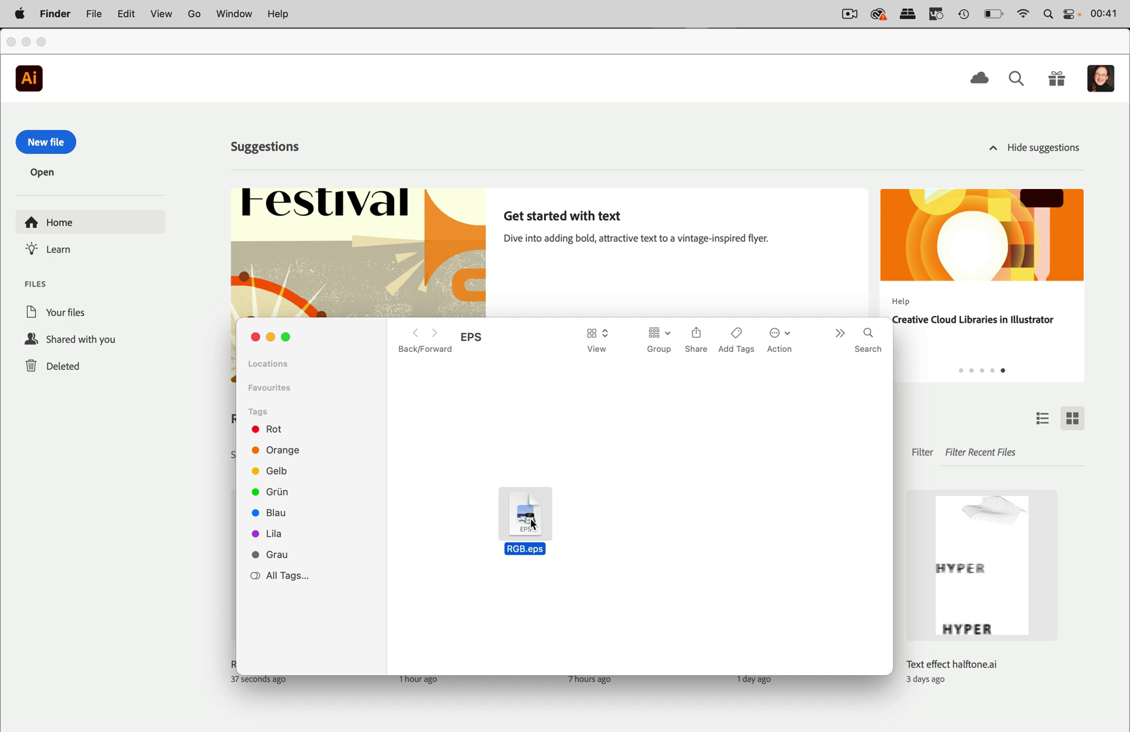
pyautogui.rightClick(469, 339)
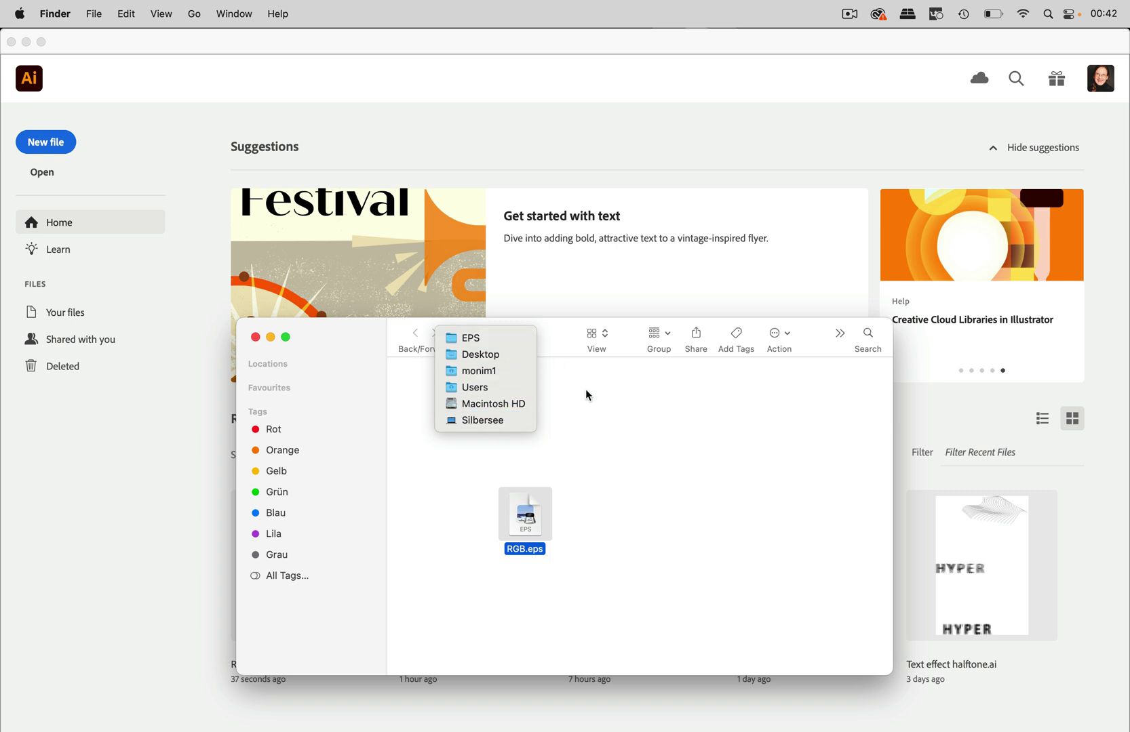
pyautogui.click(604, 425)
pyautogui.moveTo(528, 519)
pyautogui.mouseDown()
pyautogui.moveTo(576, 726)
pyautogui.moveTo(549, 712)
pyautogui.mouseUp()
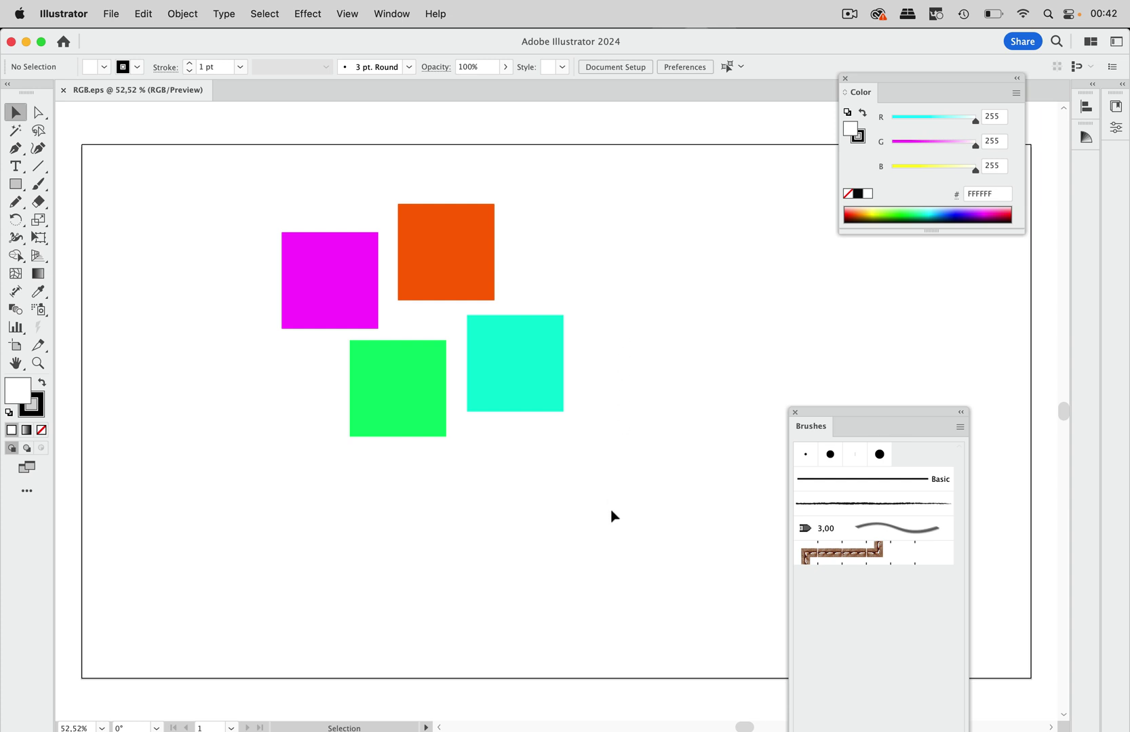
# Switch to Direct Selection and start a new 1366 × 768 px RGB document.
pyautogui.press('a')
pyautogui.press('super+n')
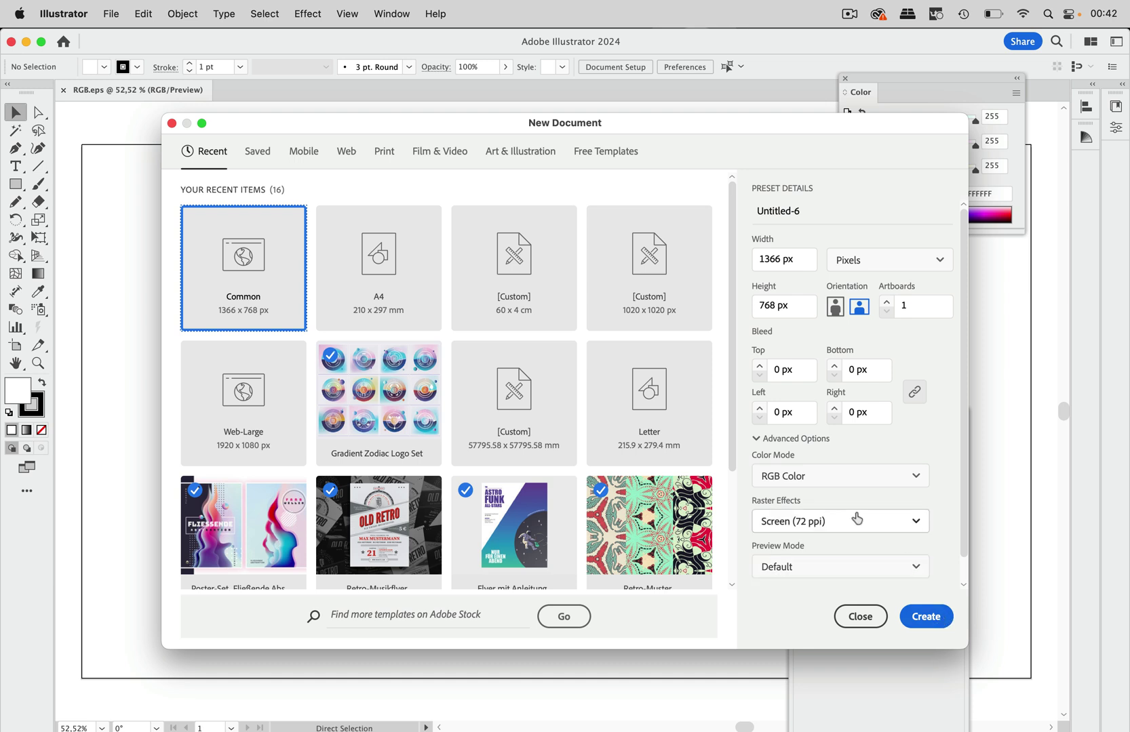
# Create the blank 1366 × 768 px RGB document Untitled-6.
pyautogui.click(922, 615)
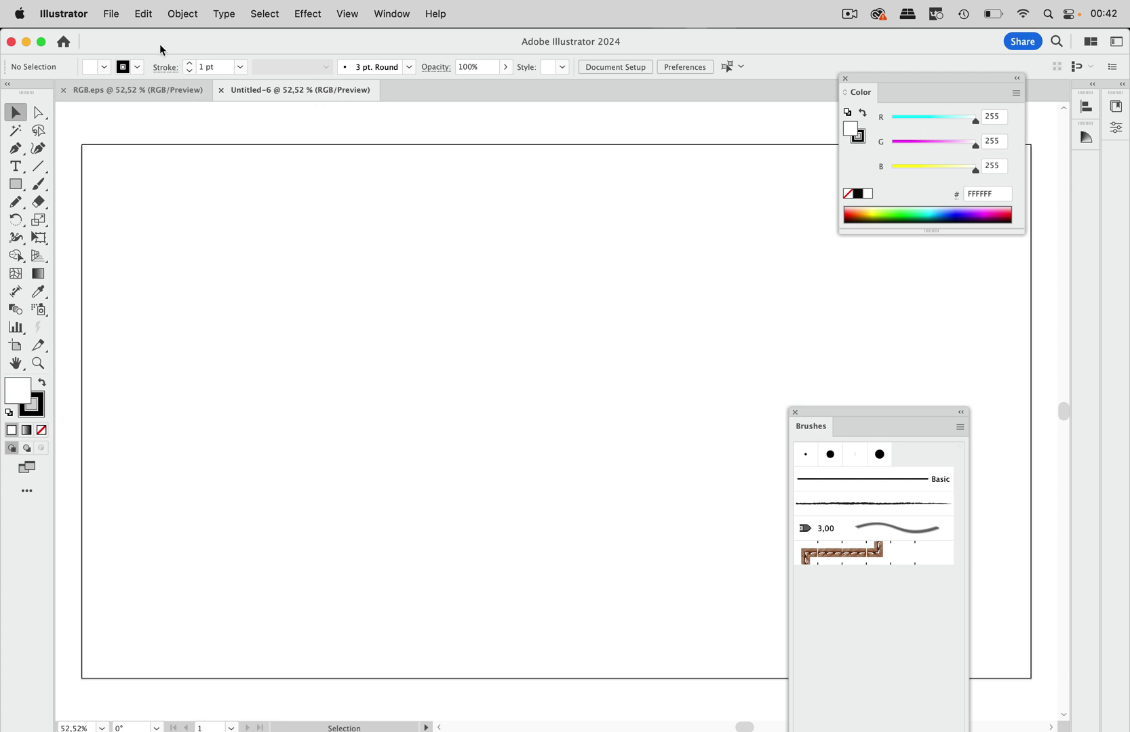
# Place RGB.eps from the EPS folder as a link on the Untitled-6 artboard, then deselect.
pyautogui.click(111, 15)
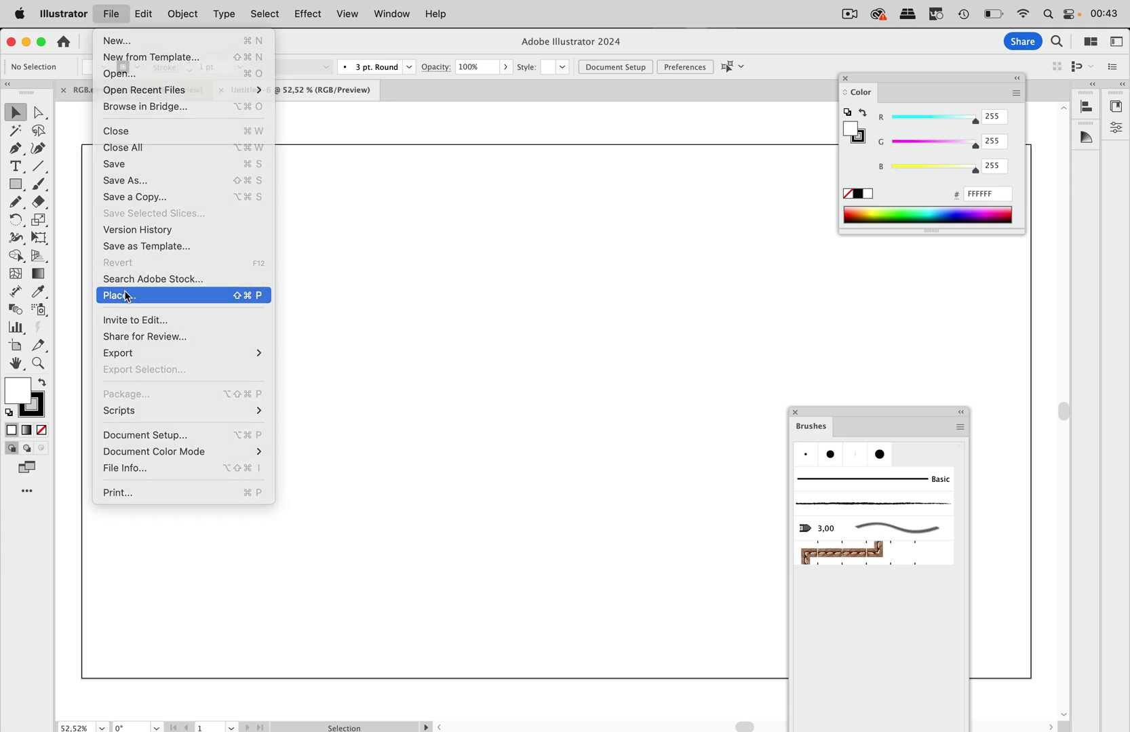
pyautogui.click(126, 296)
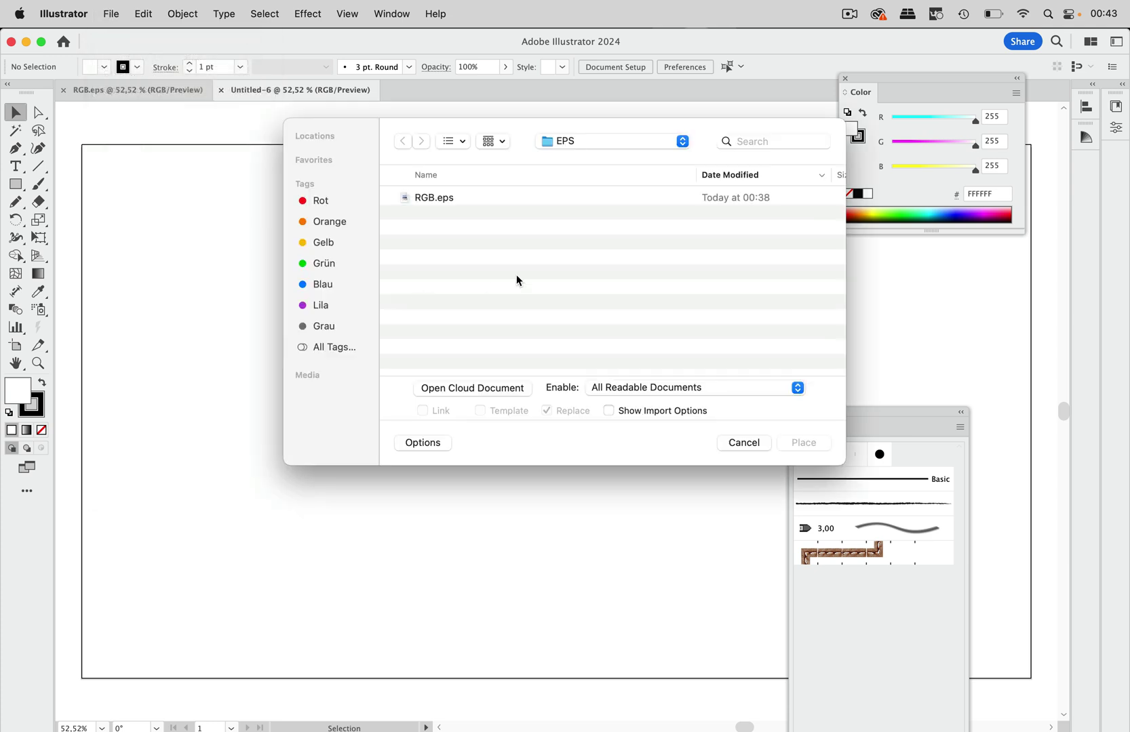
pyautogui.click(584, 141)
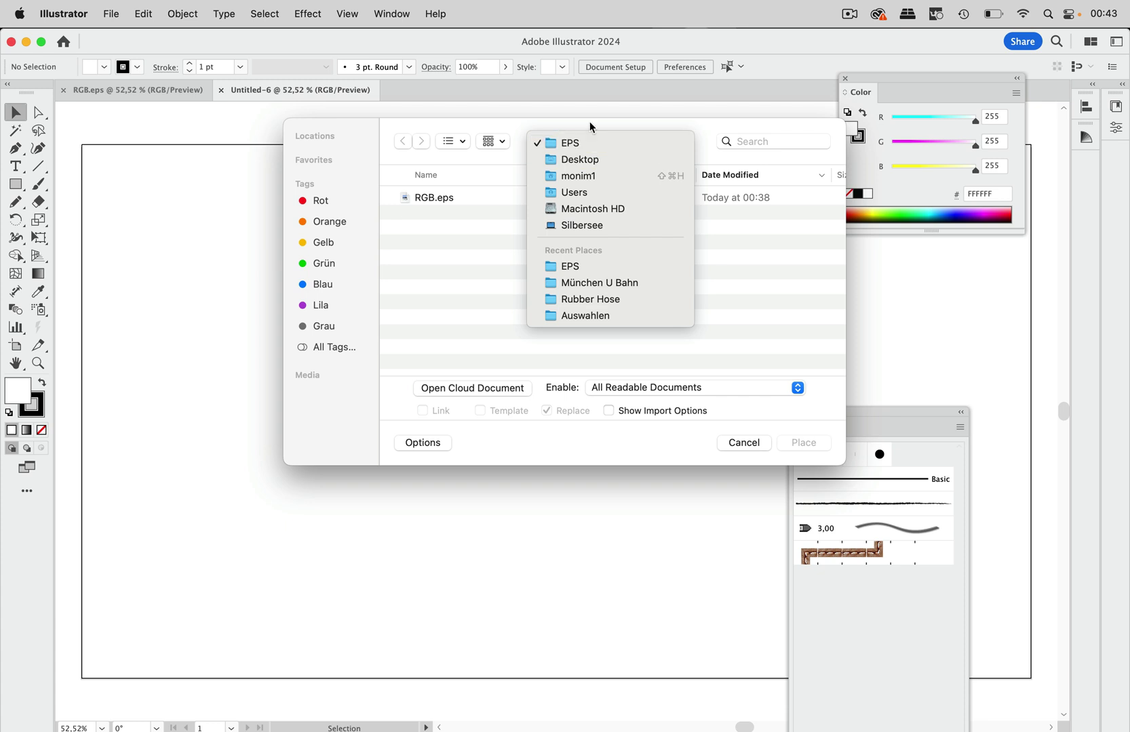
pyautogui.click(590, 121)
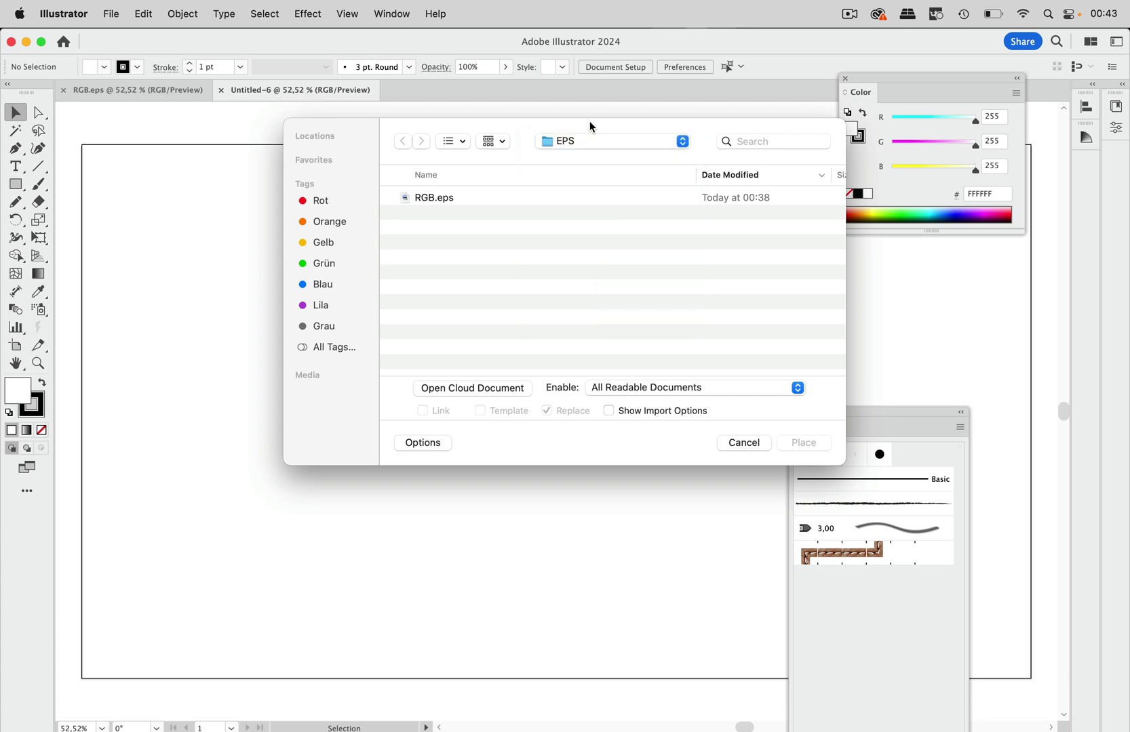
pyautogui.click(443, 201)
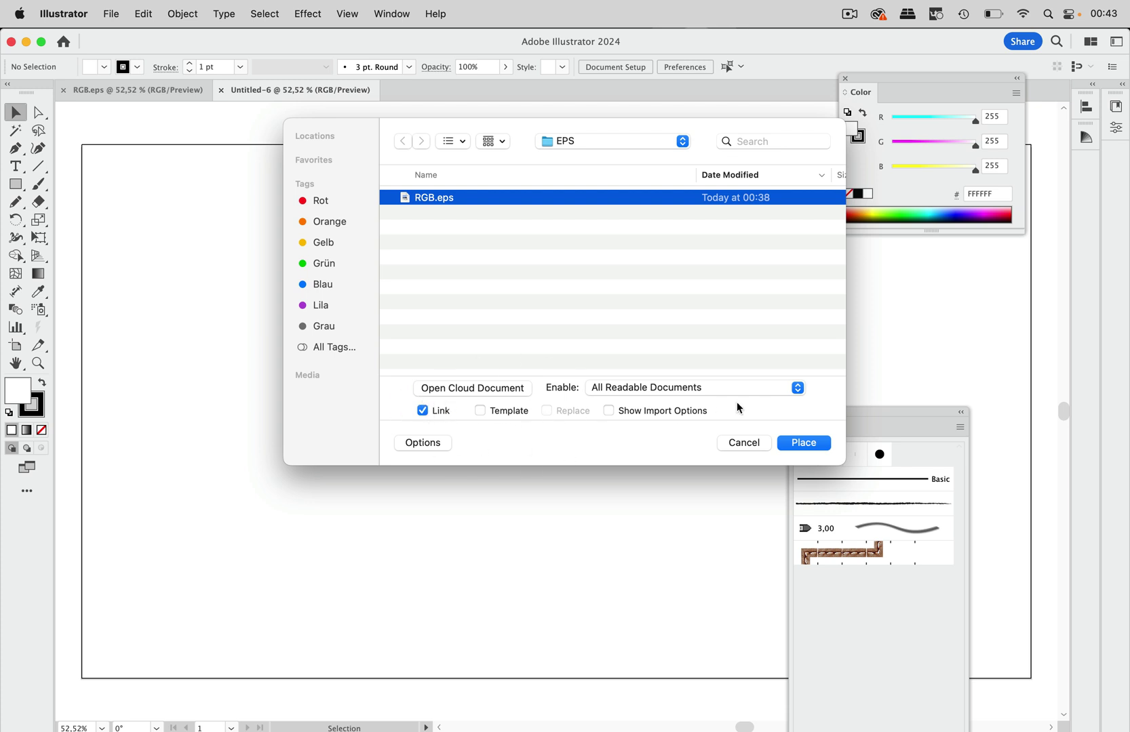
pyautogui.click(803, 443)
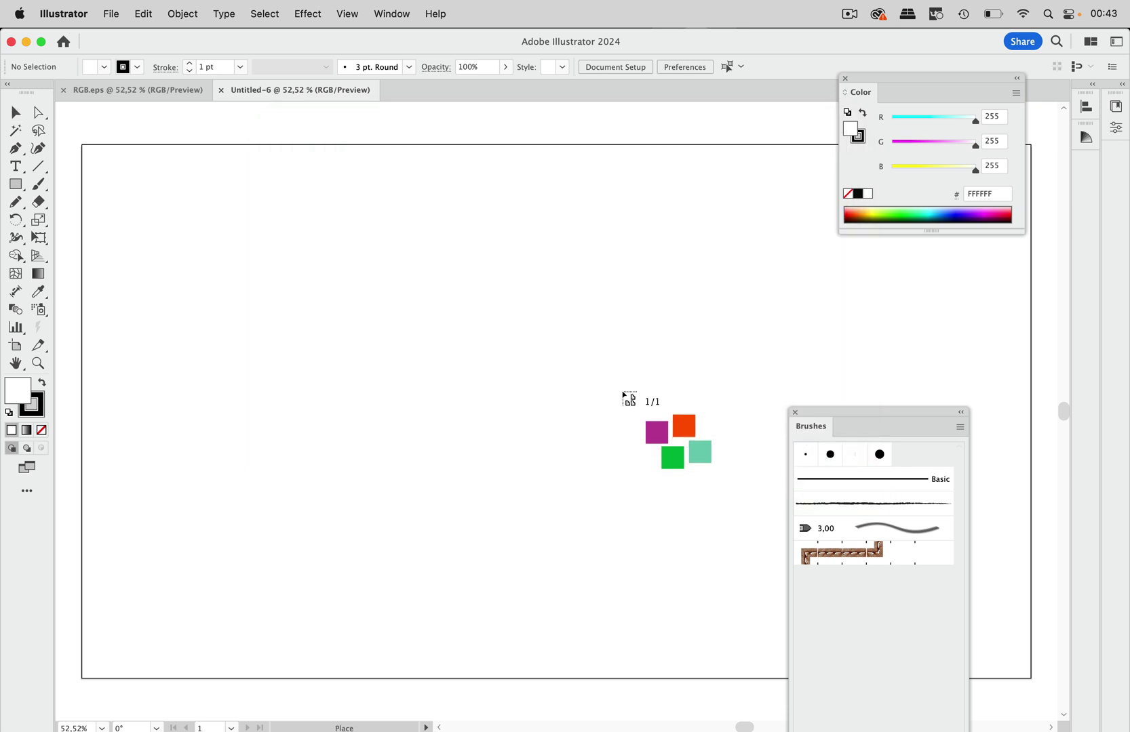
pyautogui.click(345, 233)
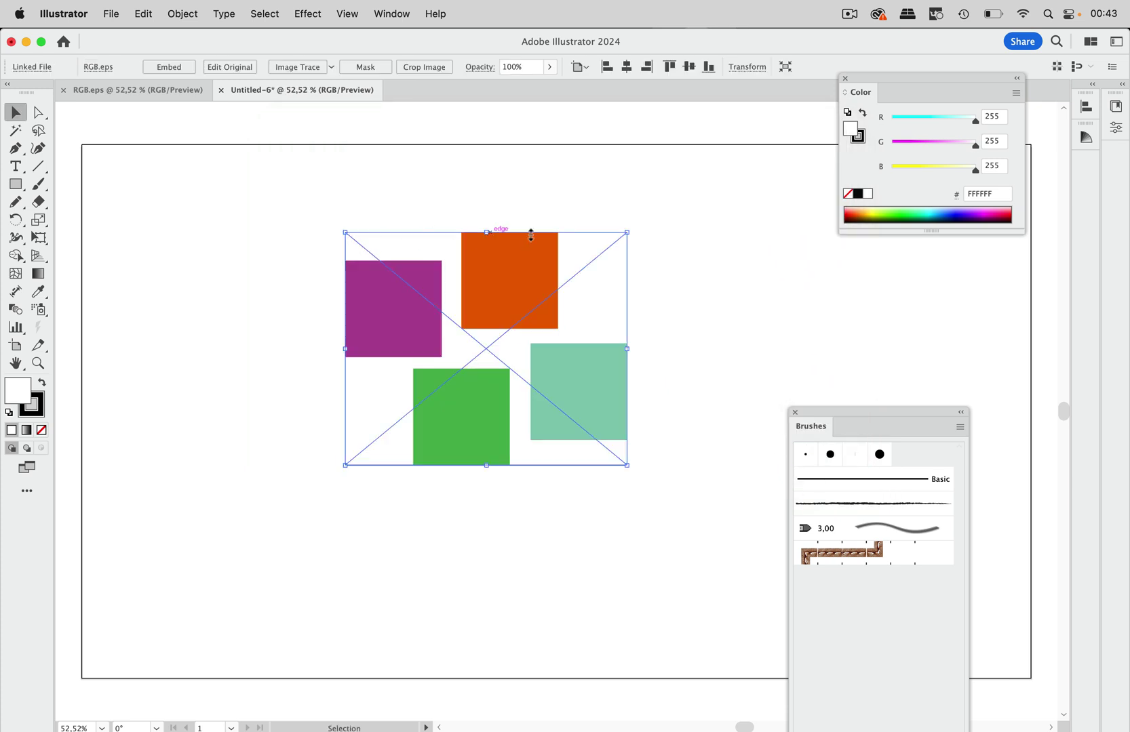
pyautogui.click(710, 281)
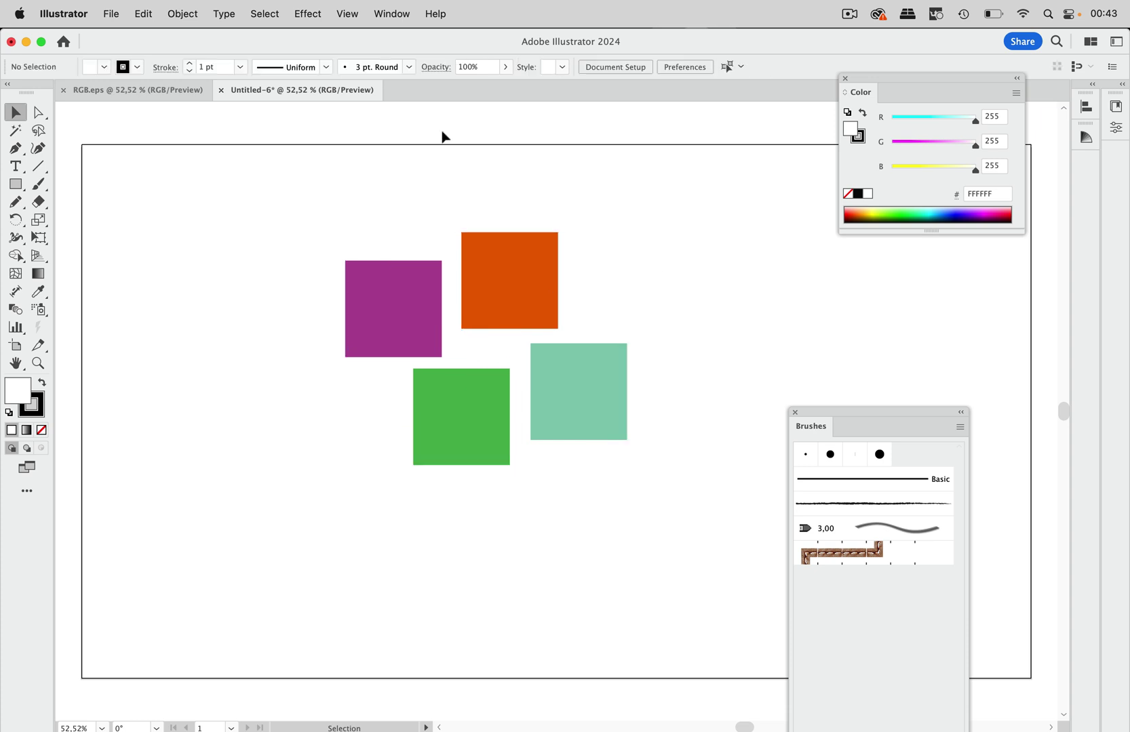
# Compare the original RGB.eps with Untitled-6's placed copy, ending on RGB.eps.
pyautogui.click(188, 93)
pyautogui.click(280, 93)
pyautogui.click(145, 92)
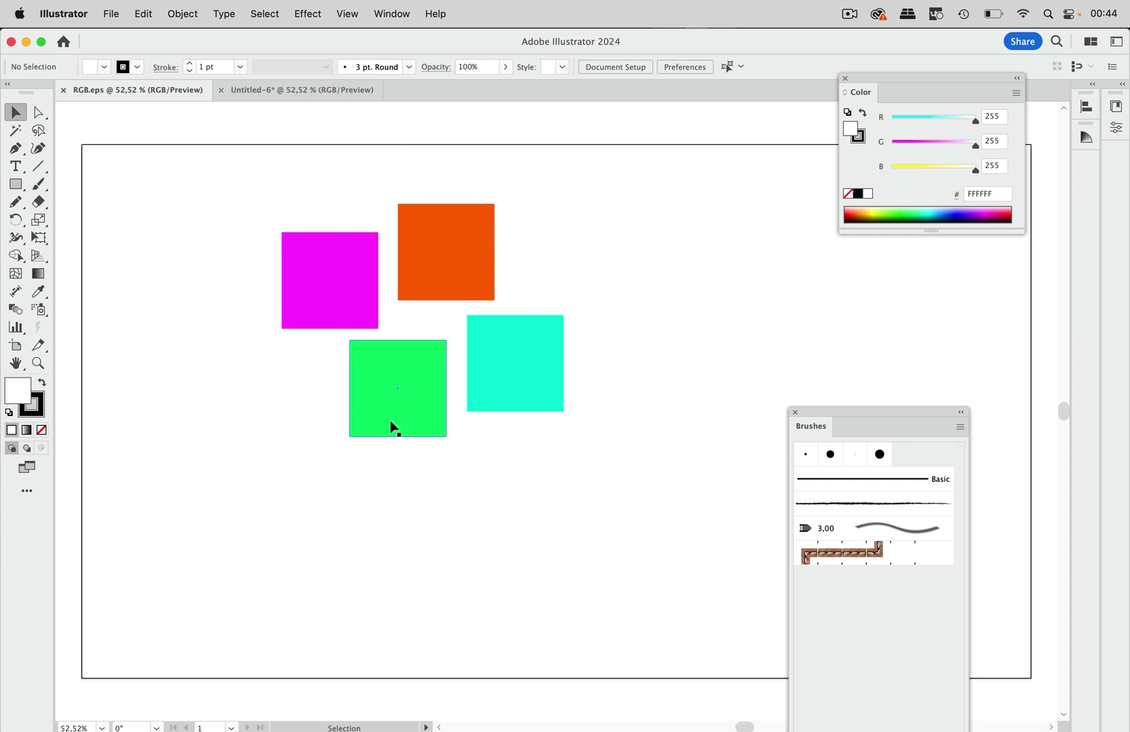
# Start saving a copy named RGB-2.eps in Illustrator EPS format.
pyautogui.click(112, 15)
pyautogui.click(109, 179)
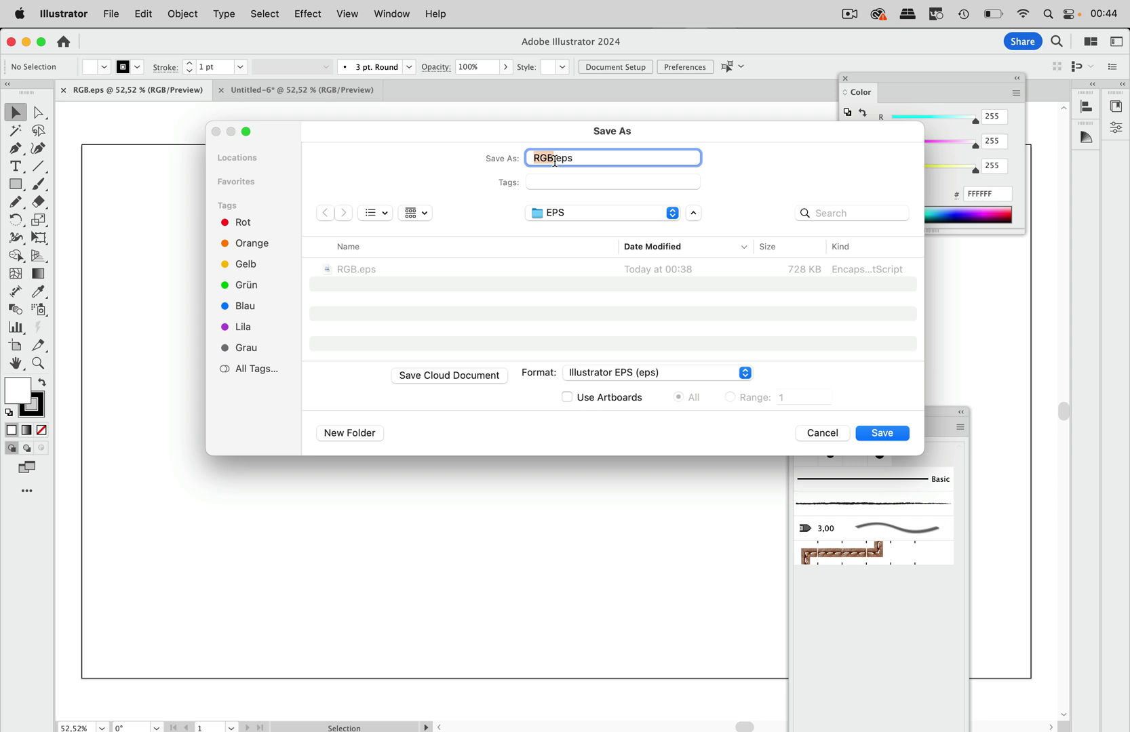
pyautogui.press('Right')
pyautogui.write('-')
pyautogui.write('2')
# Confirm saving as RGB-2.eps and choose Illustrator 10 EPS as the EPS version.
pyautogui.click(887, 433)
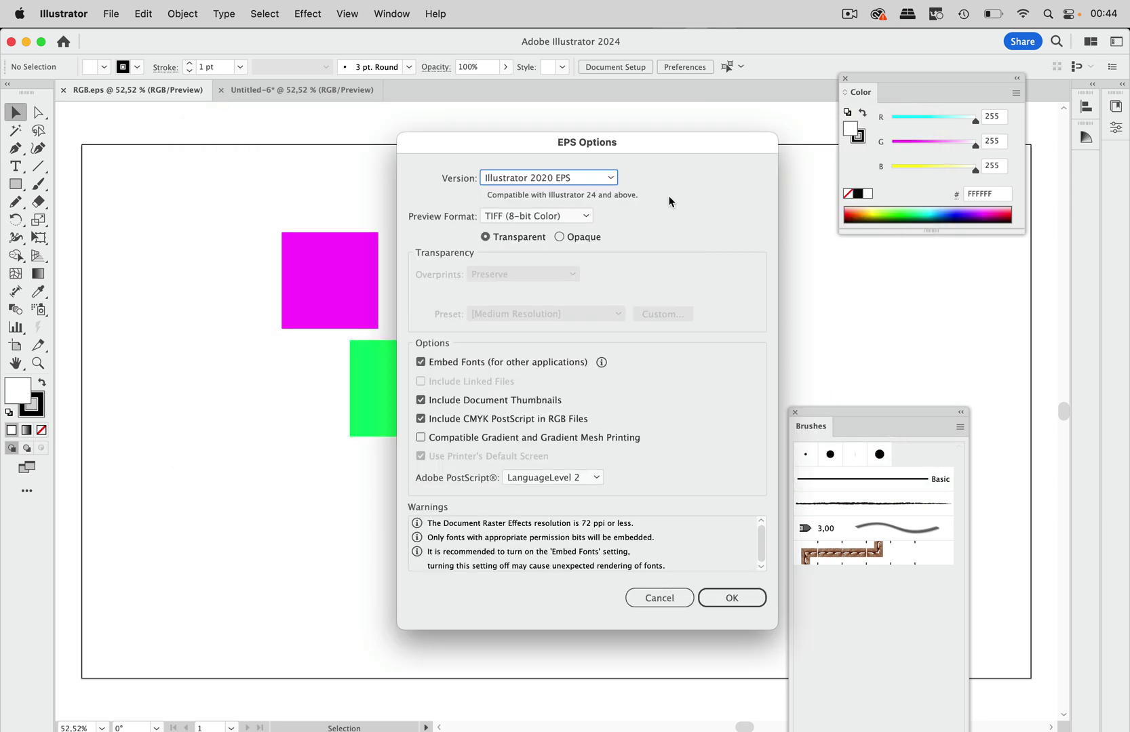
pyautogui.click(588, 182)
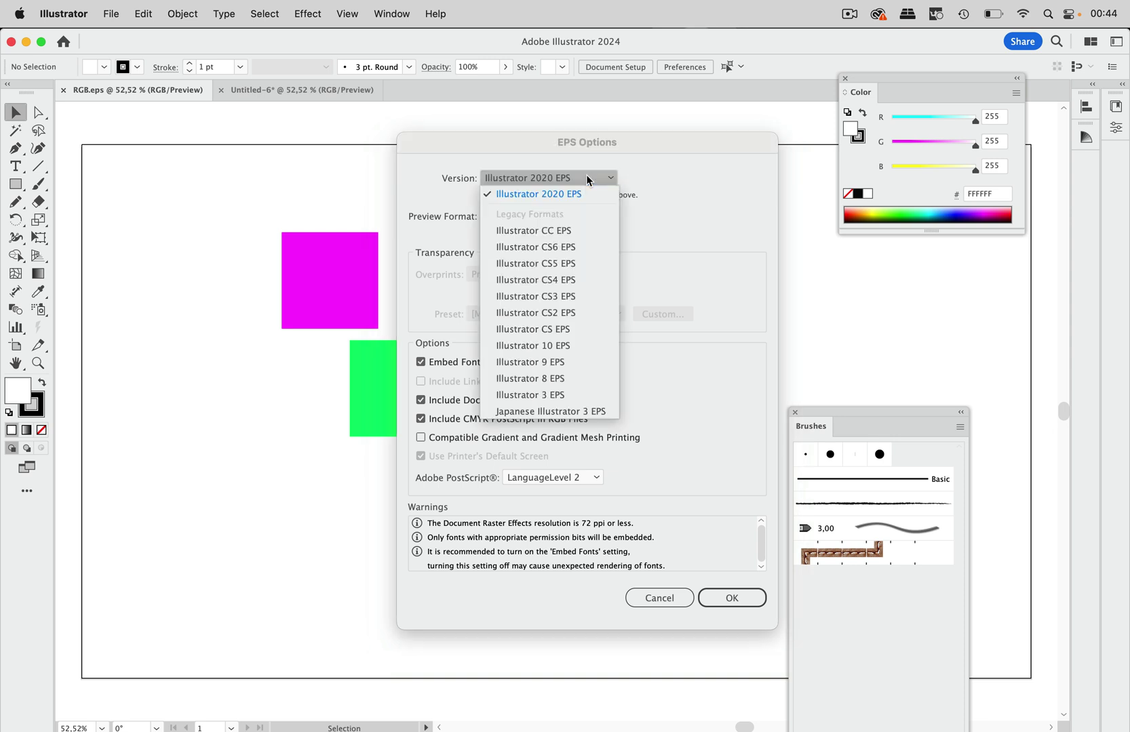
pyautogui.click(575, 345)
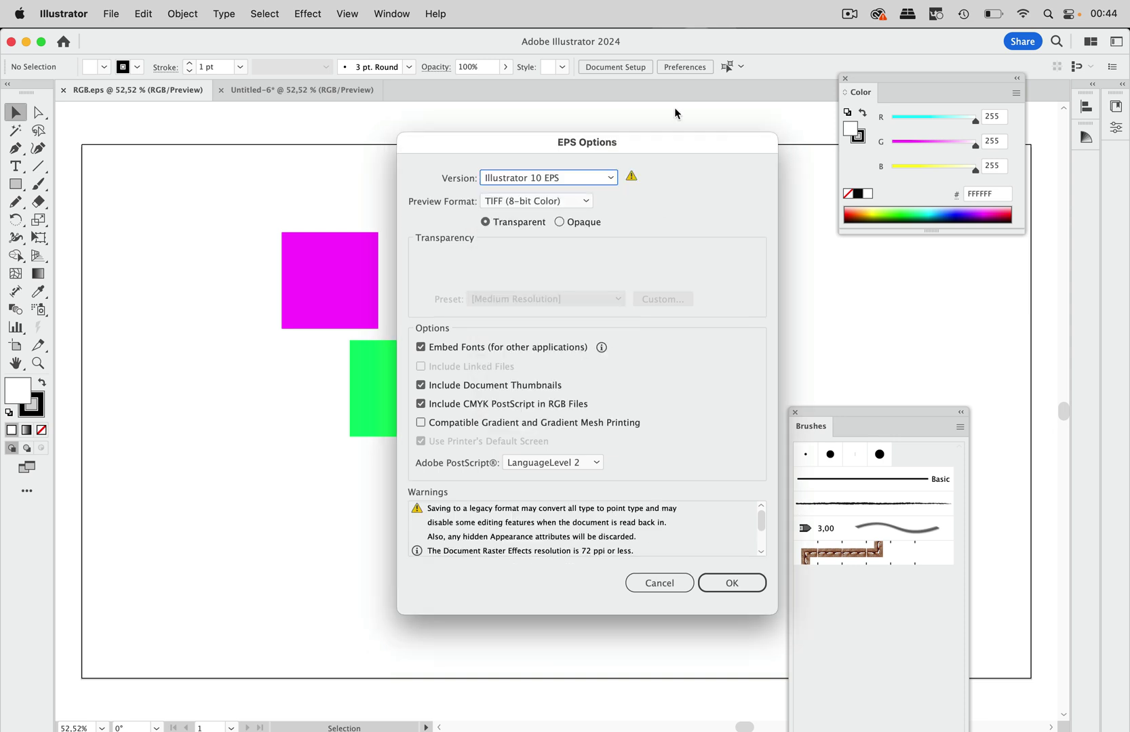
pyautogui.click(594, 173)
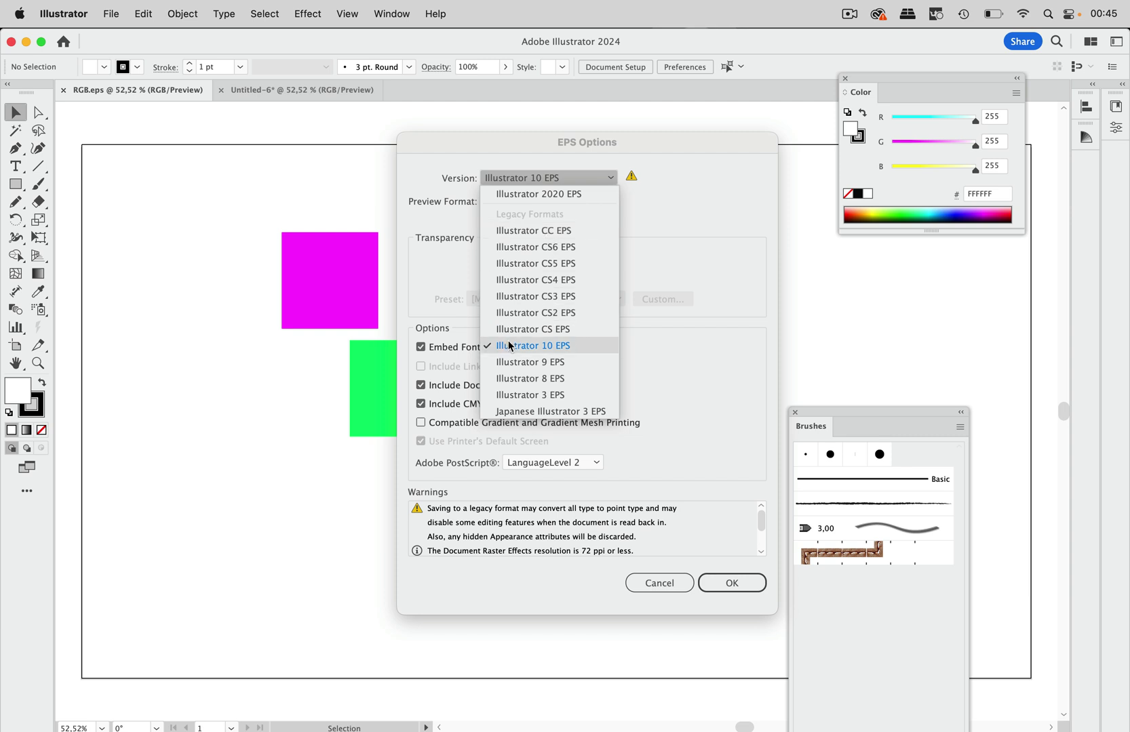
pyautogui.click(707, 185)
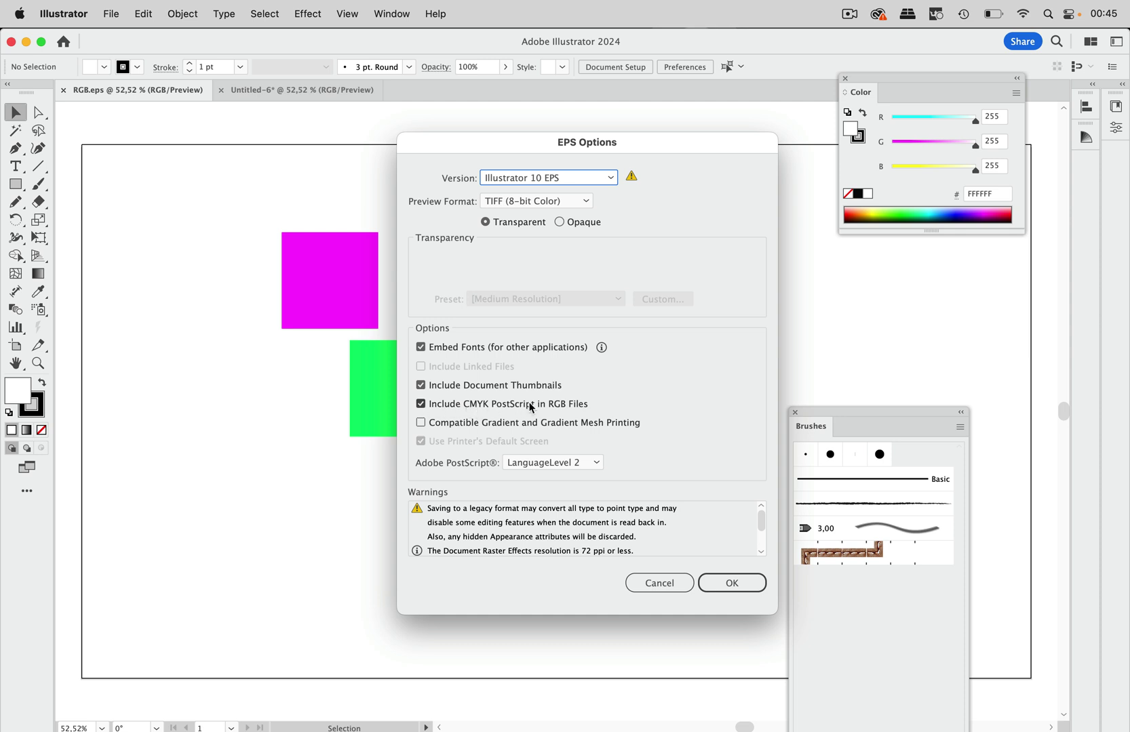
pyautogui.click(601, 415)
pyautogui.click(579, 412)
# Turn off CMYK PostScript and save RGB-2.eps in the legacy Illustrator 10 EPS format.
pyautogui.click(421, 406)
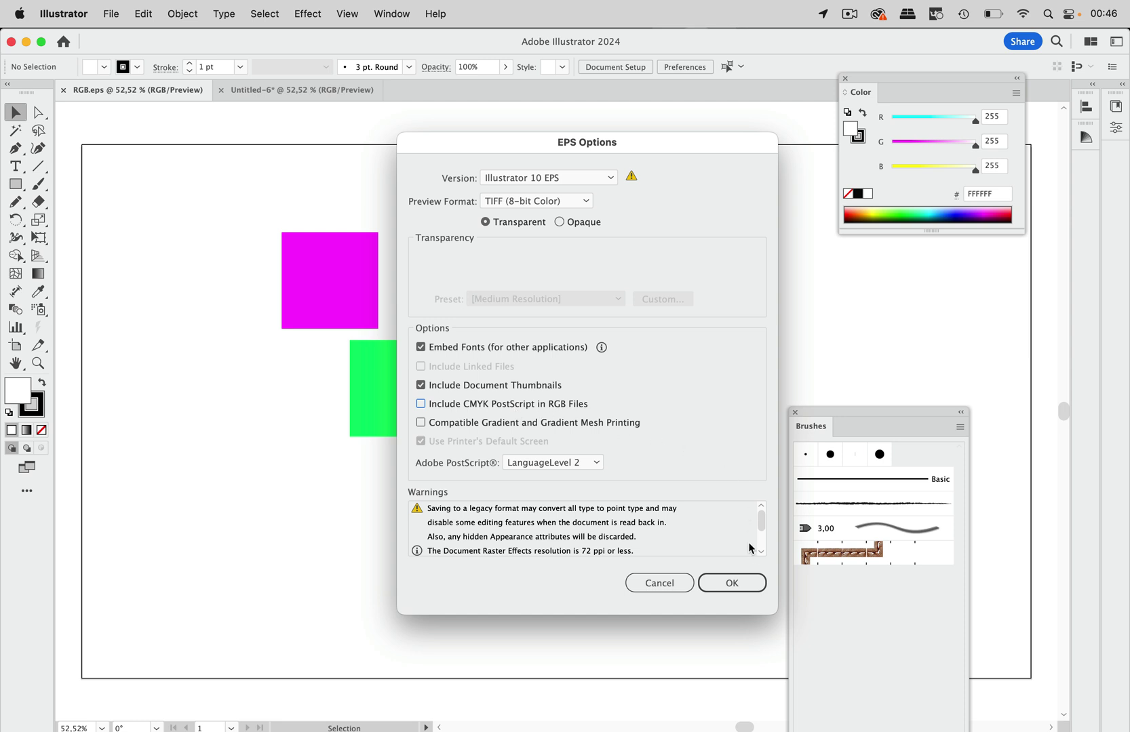
pyautogui.click(740, 587)
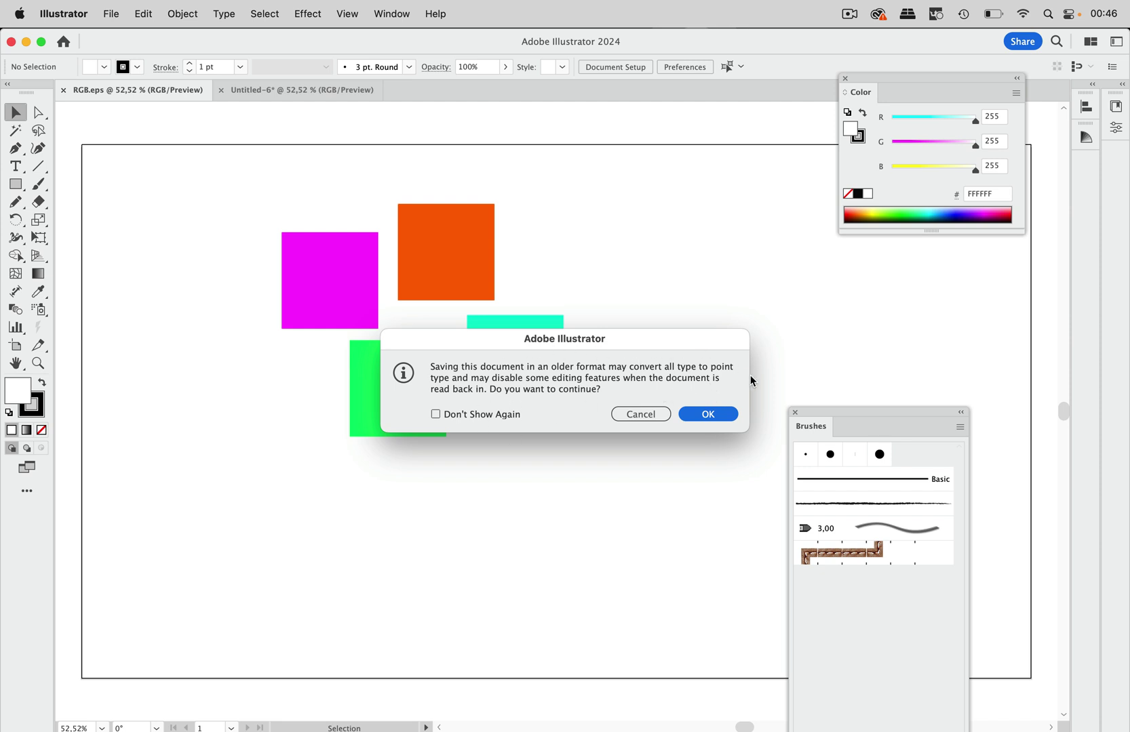
pyautogui.click(708, 415)
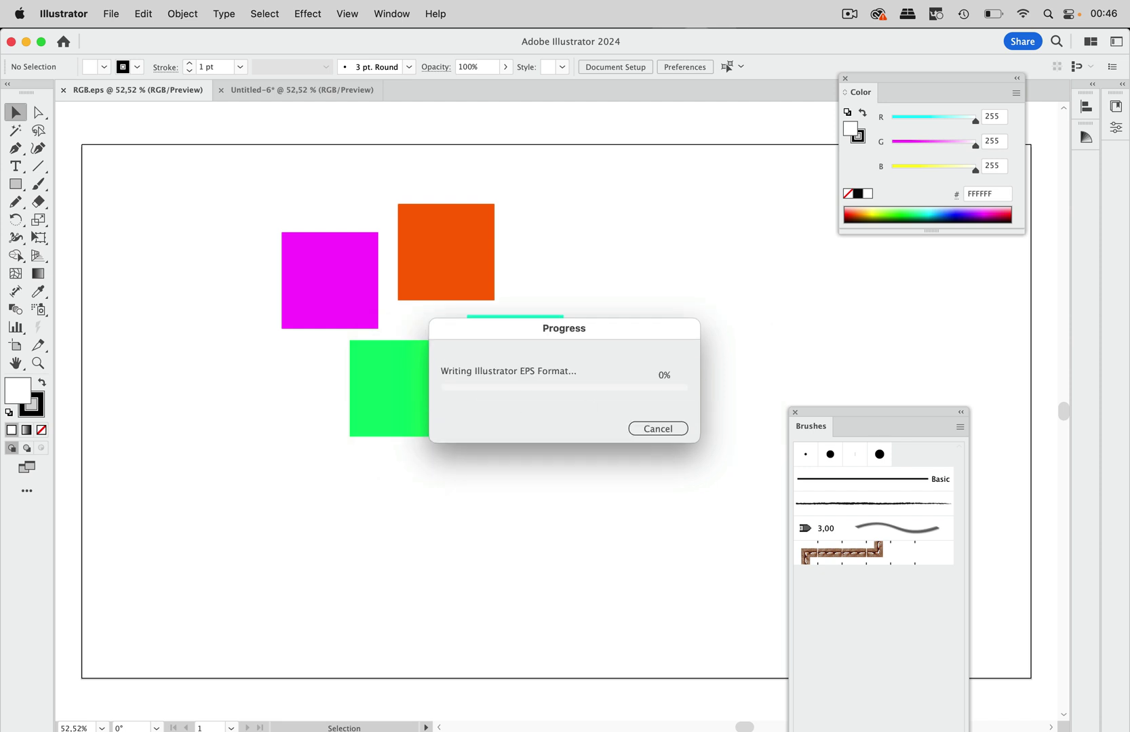
# In Untitled-6, move the dull squares image left and up, then bring up Place.
pyautogui.click(318, 93)
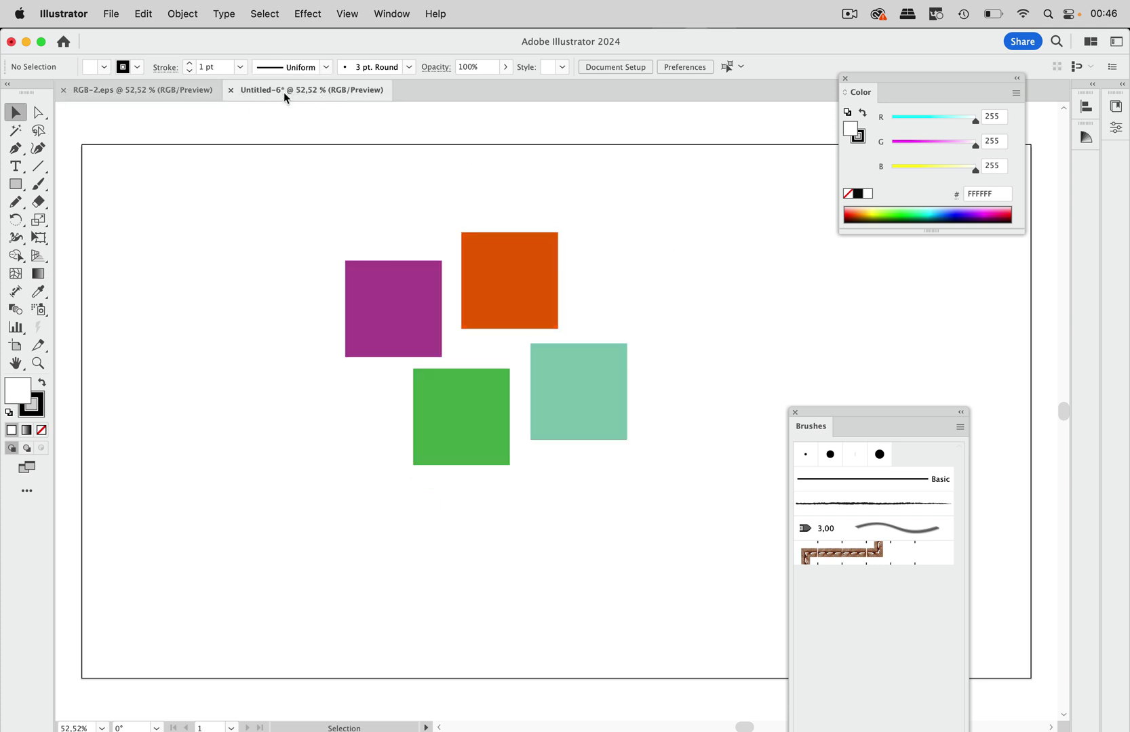
pyautogui.moveTo(528, 289); pyautogui.dragTo(329, 265)
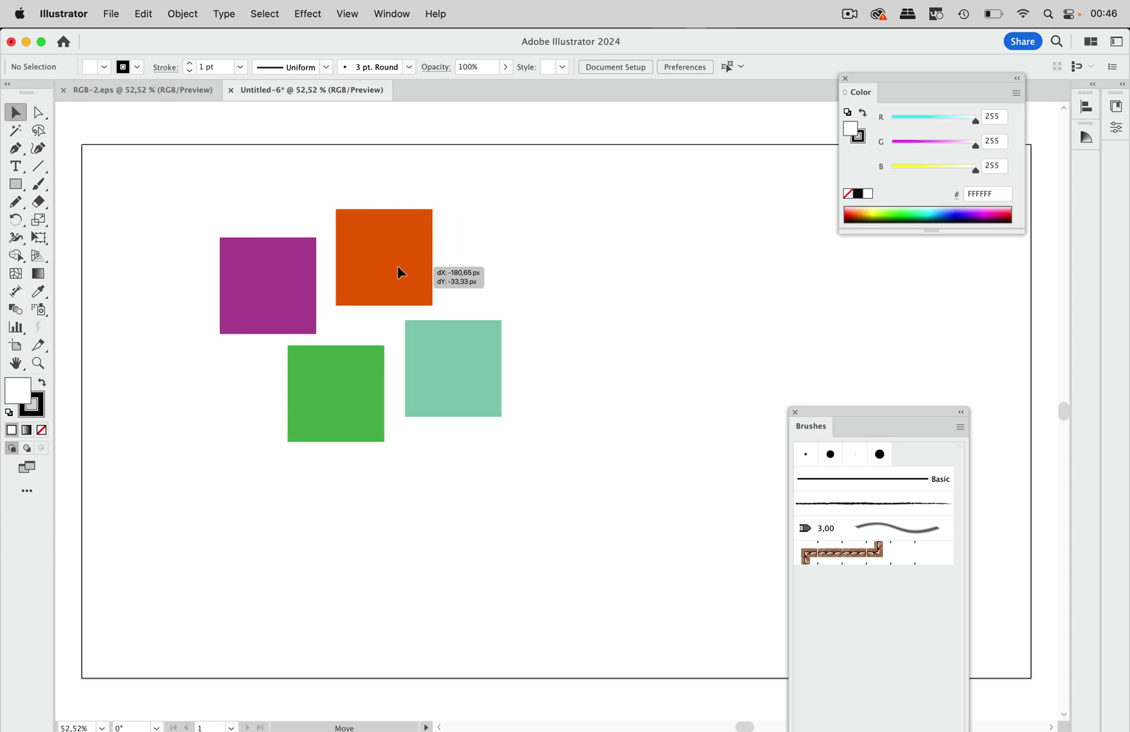
pyautogui.click(477, 247)
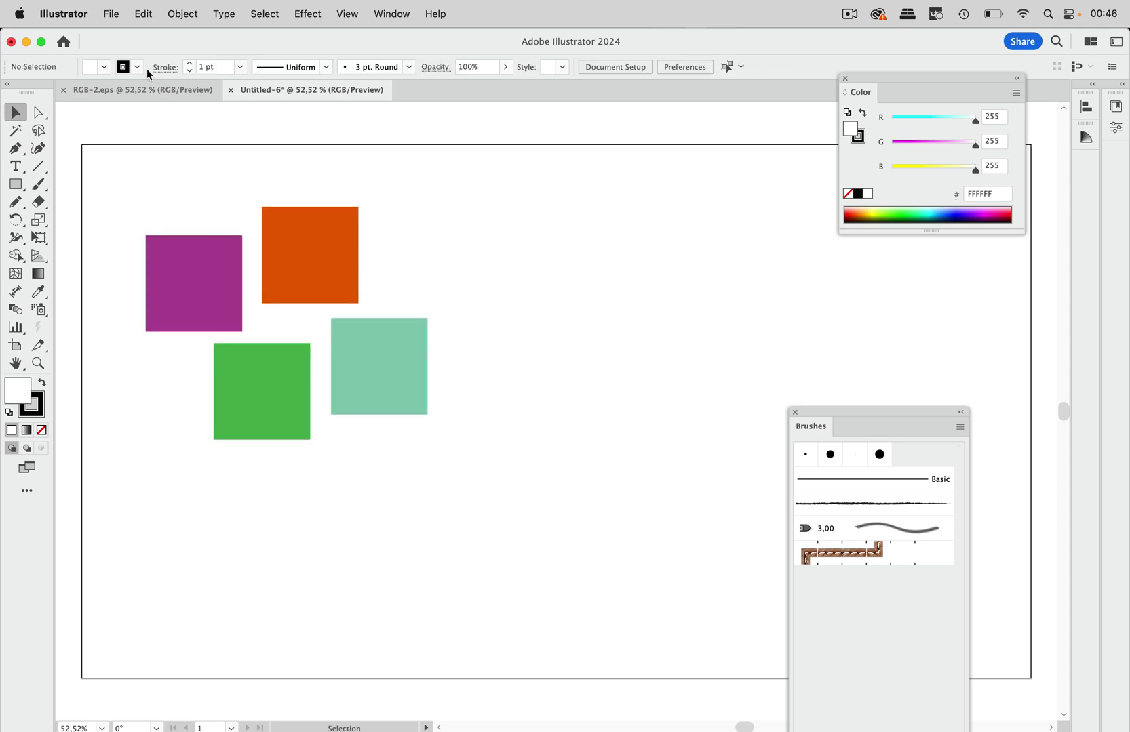
pyautogui.click(113, 13)
# Place RGB-2.eps as a linked copy right of the dull squares, then select the dull image.
pyautogui.click(117, 295)
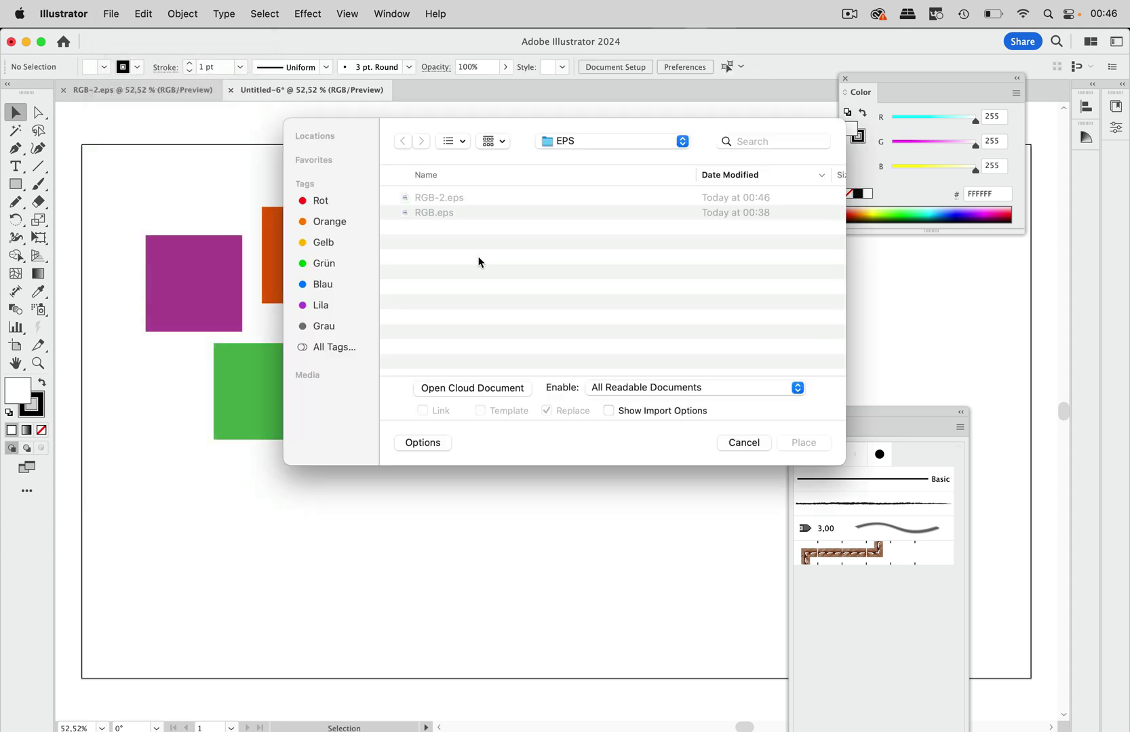
pyautogui.click(469, 198)
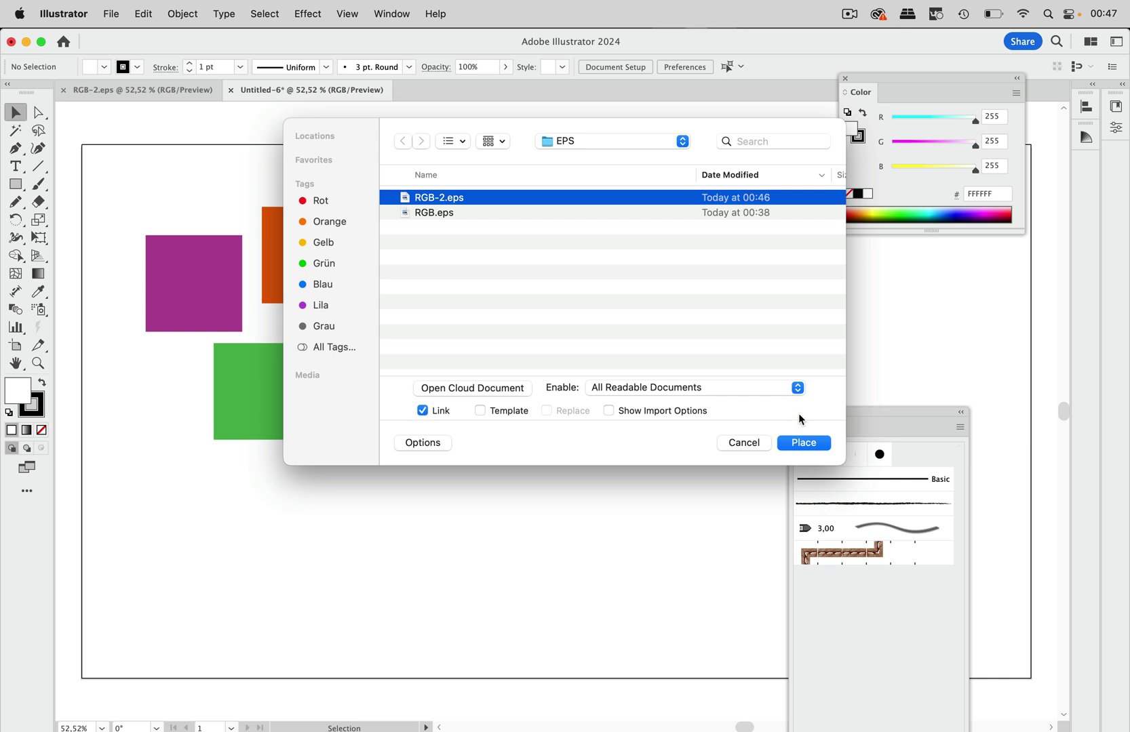
pyautogui.click(803, 443)
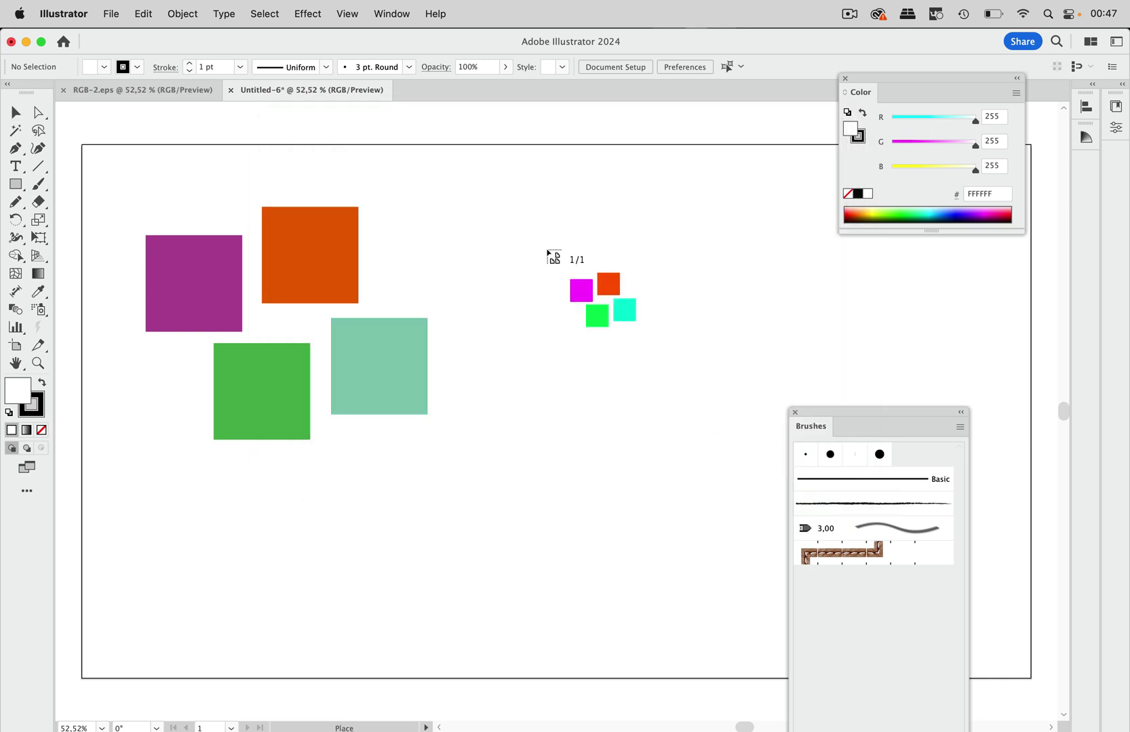
pyautogui.click(499, 219)
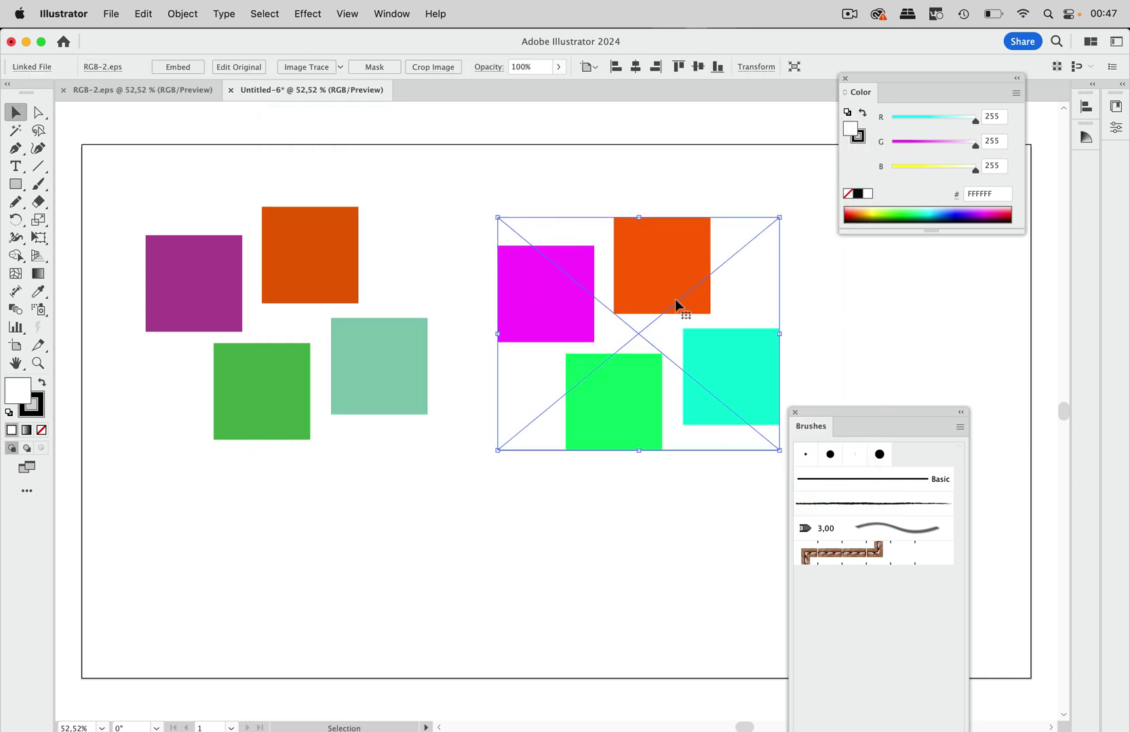
pyautogui.moveTo(676, 275); pyautogui.dragTo(654, 269)
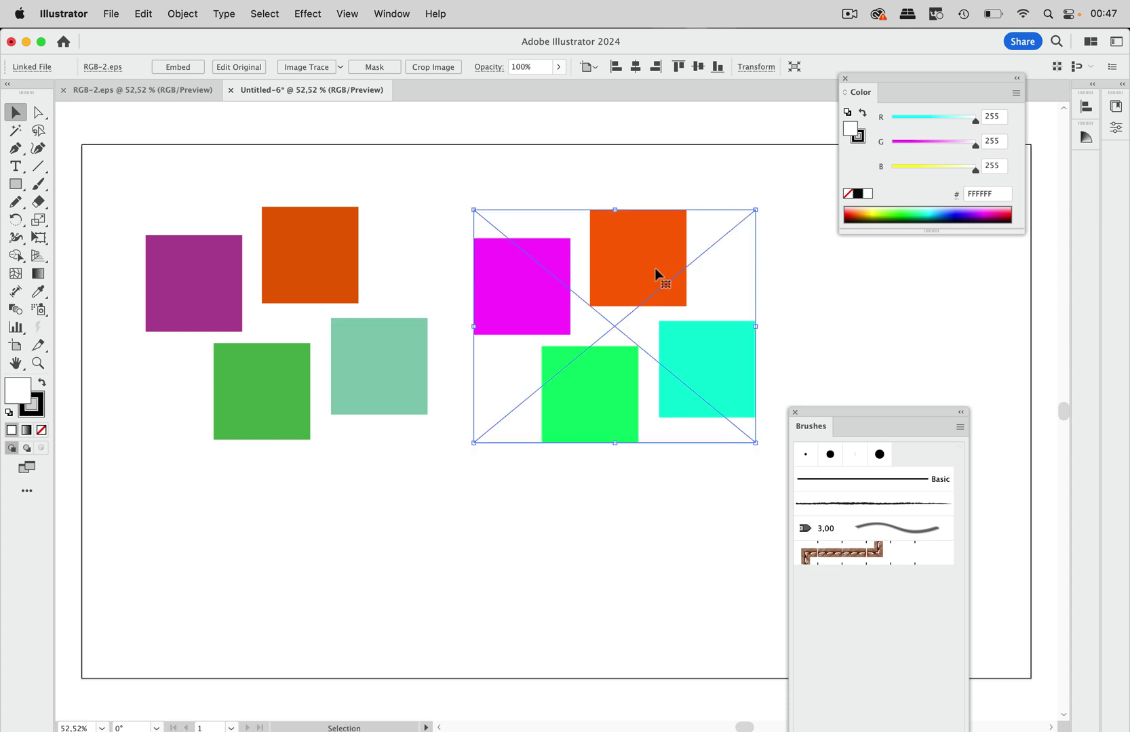
pyautogui.click(483, 185)
pyautogui.click(304, 240)
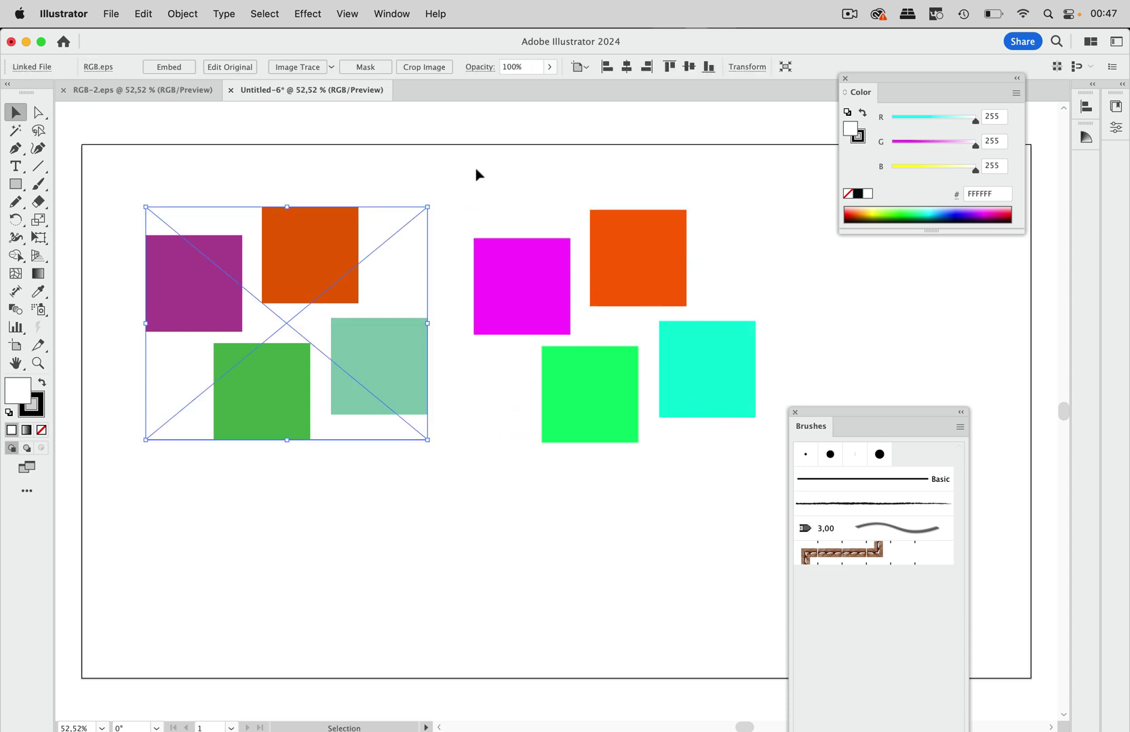